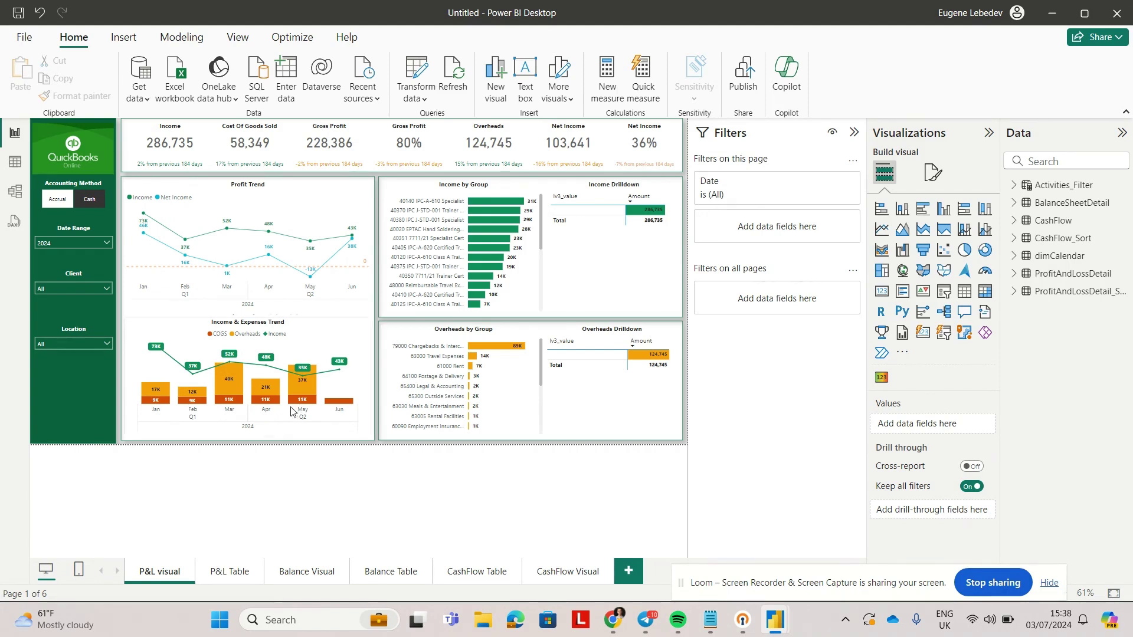
left_click(420, 205)
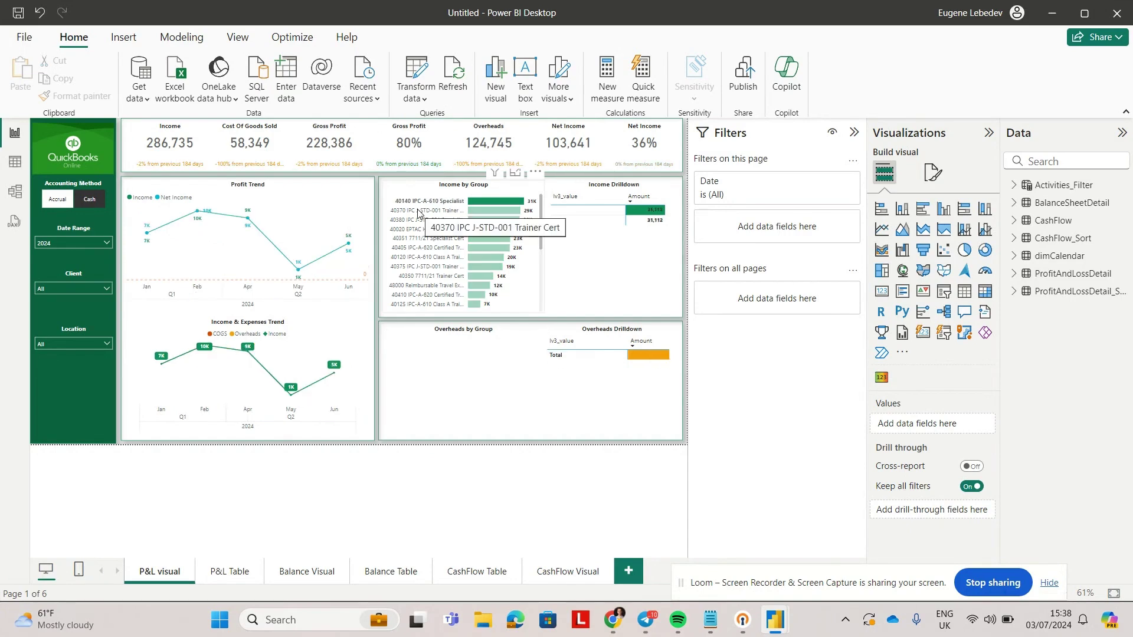
left_click(423, 208)
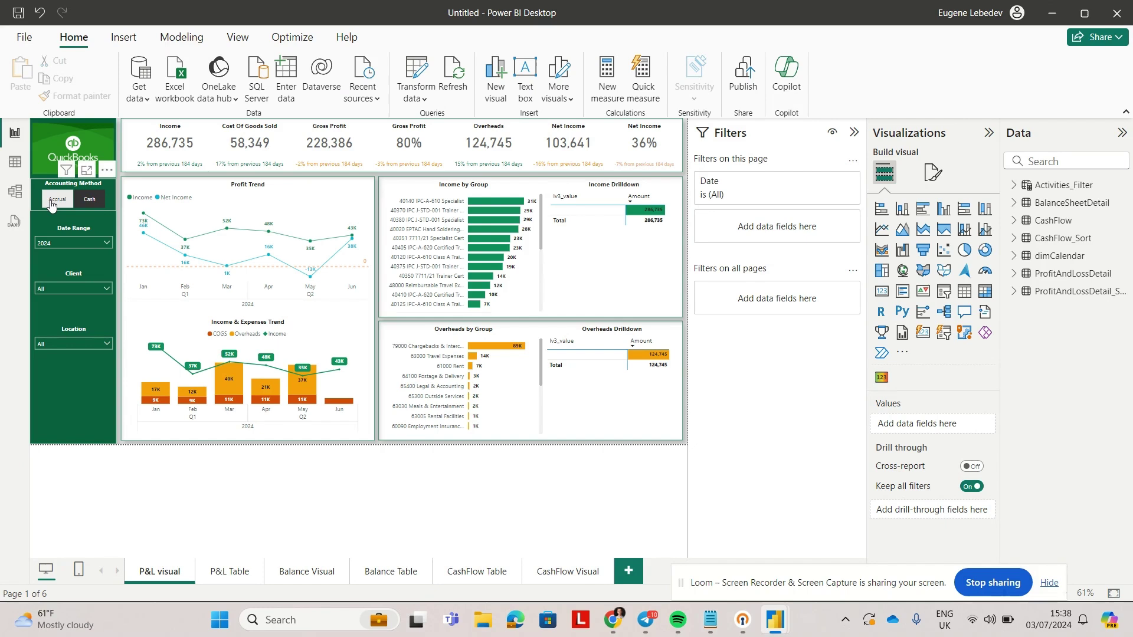
left_click(89, 200)
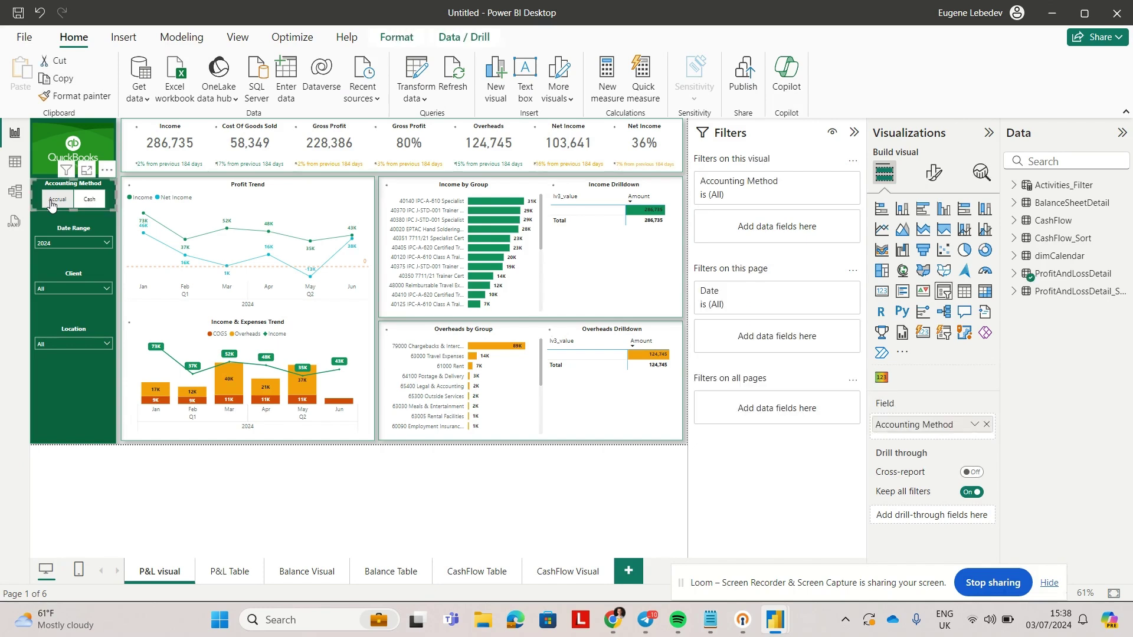
left_click(87, 210)
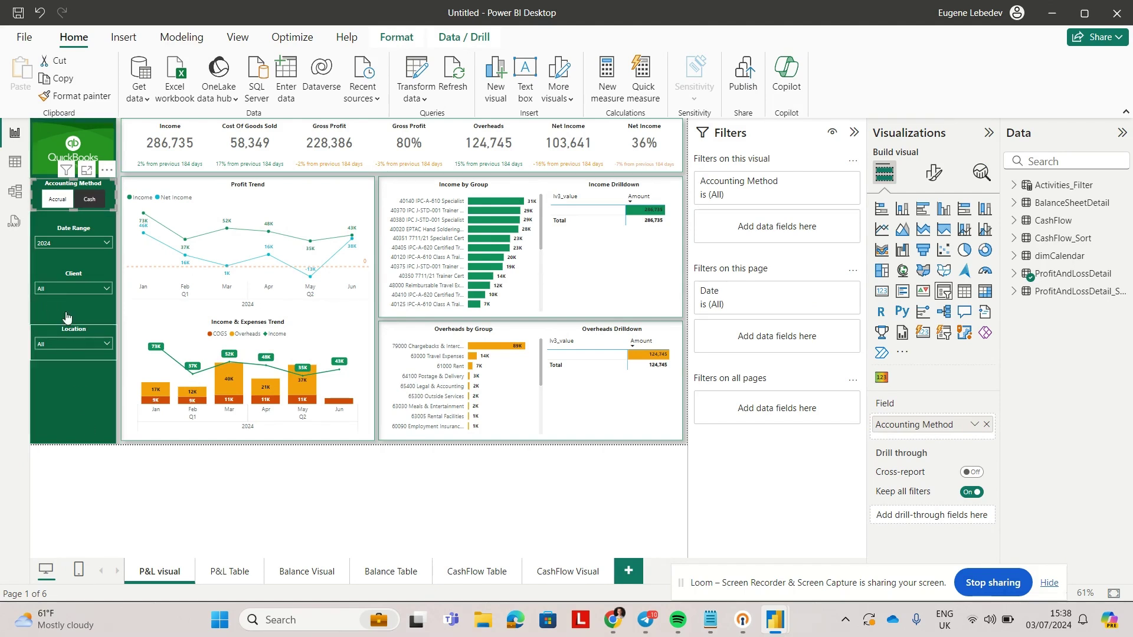
left_click(48, 245)
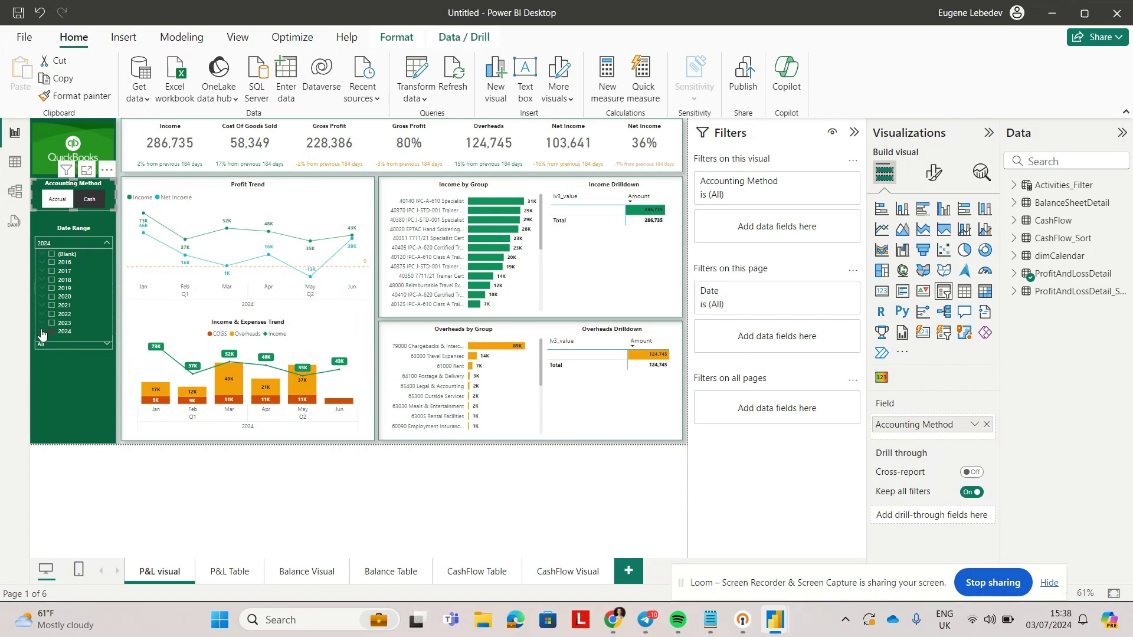
left_click(41, 334)
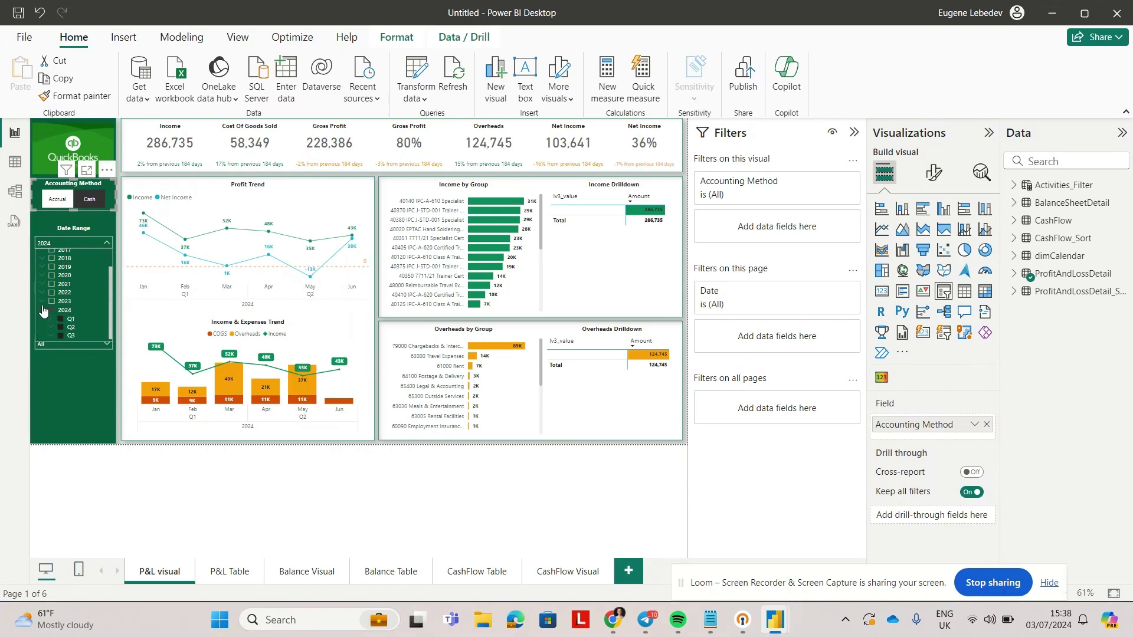
left_click(69, 244)
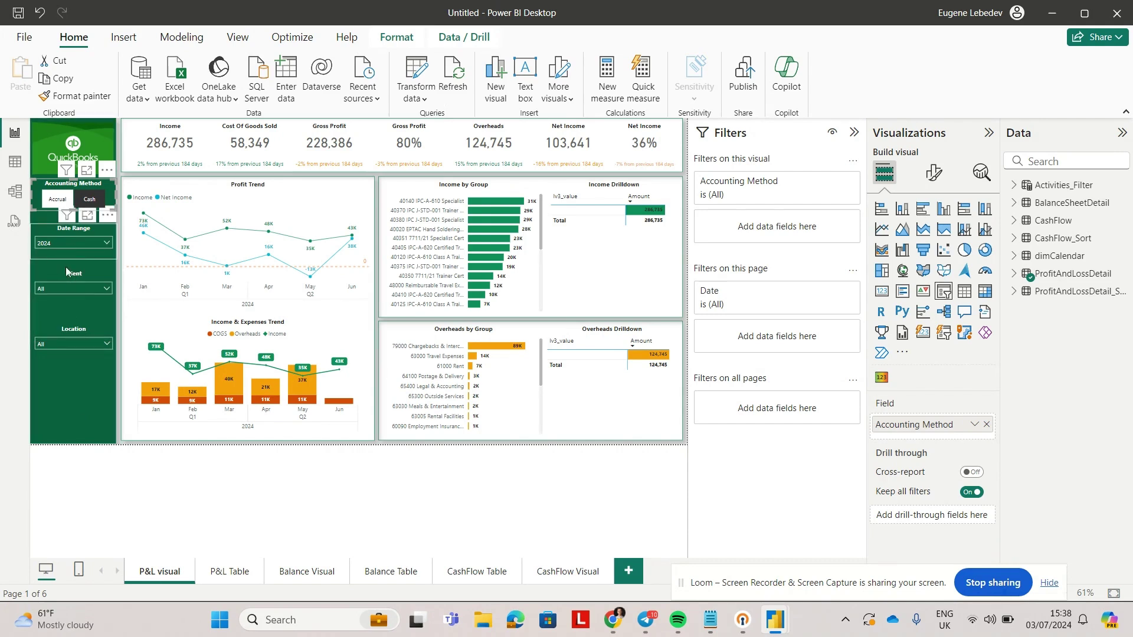
left_click(66, 288)
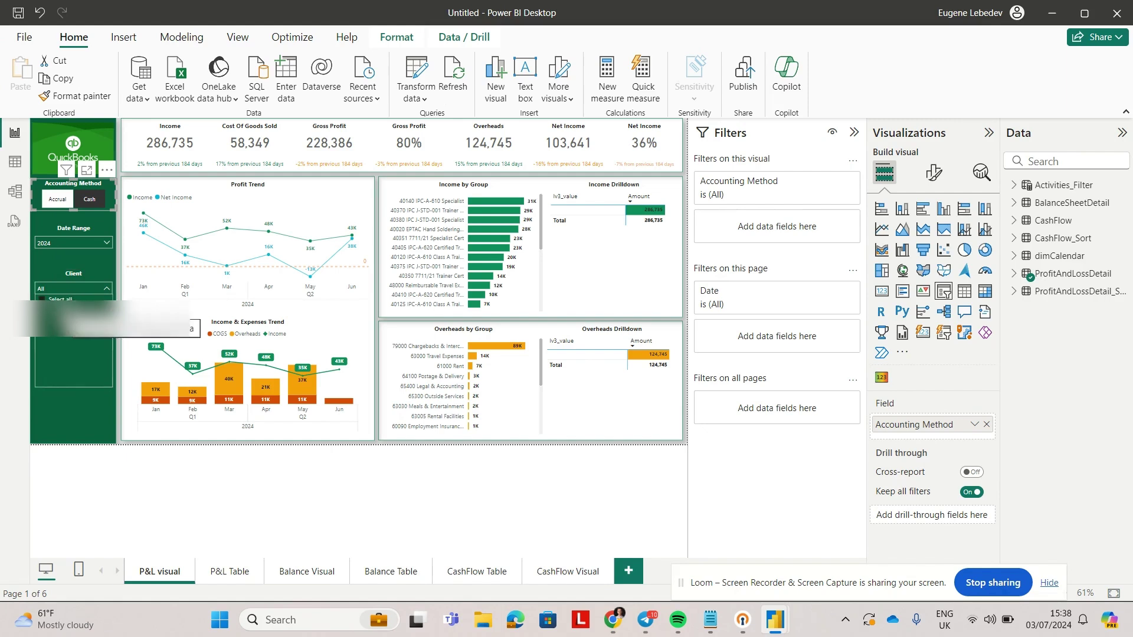
left_click(67, 288)
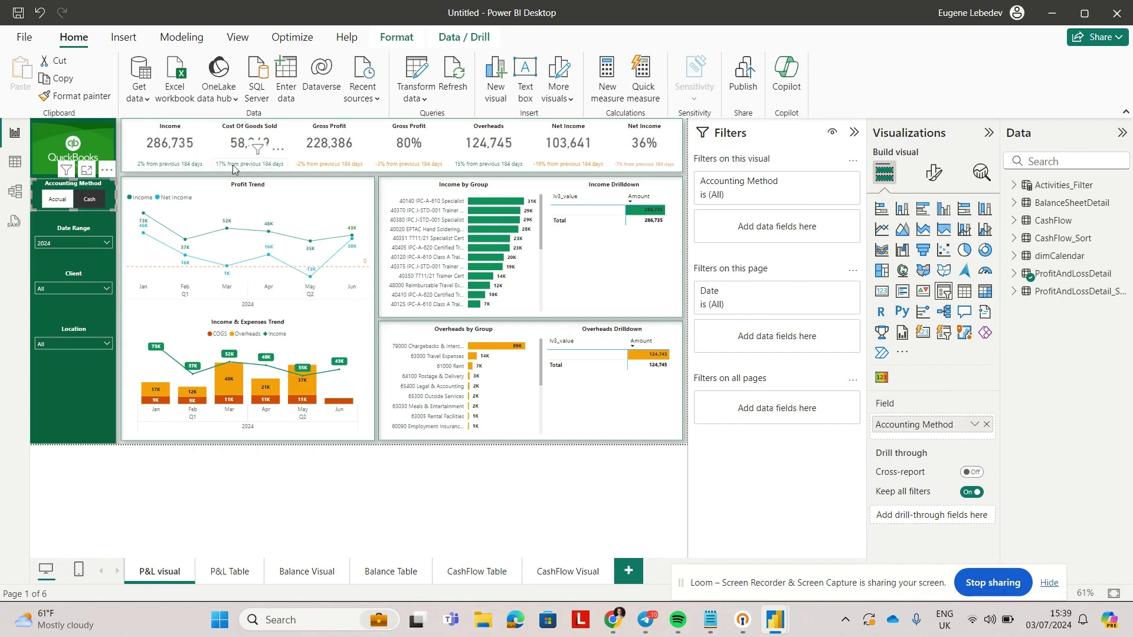
left_click(314, 164)
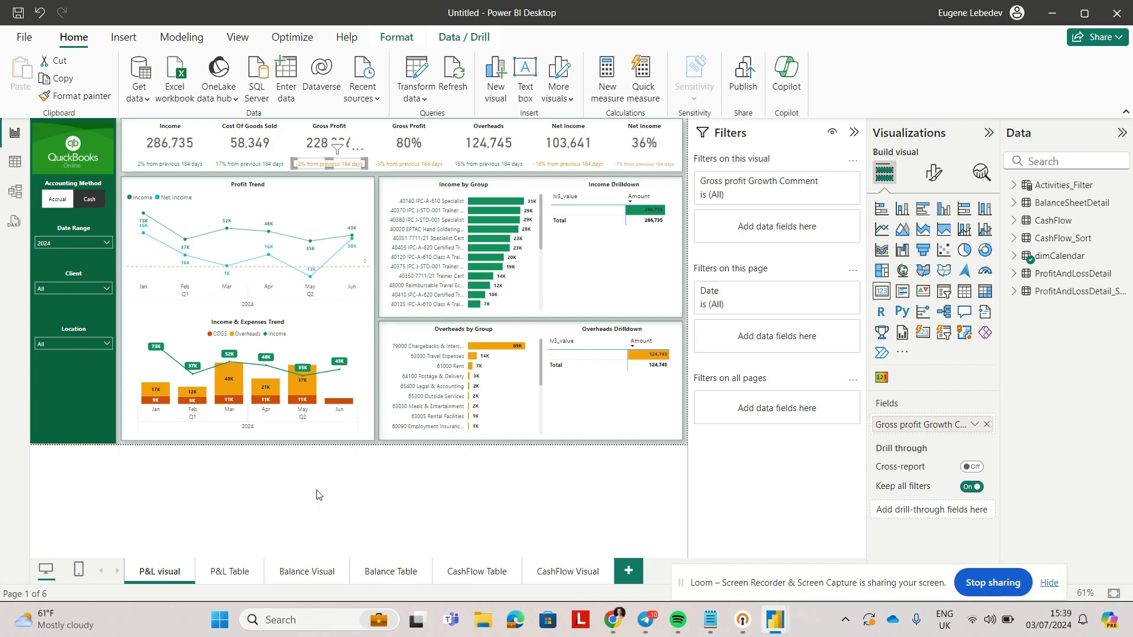
Step: Show the P&L Table page with Income expanded into 2024 accounts totalling 286,735.16
left_click(216, 574)
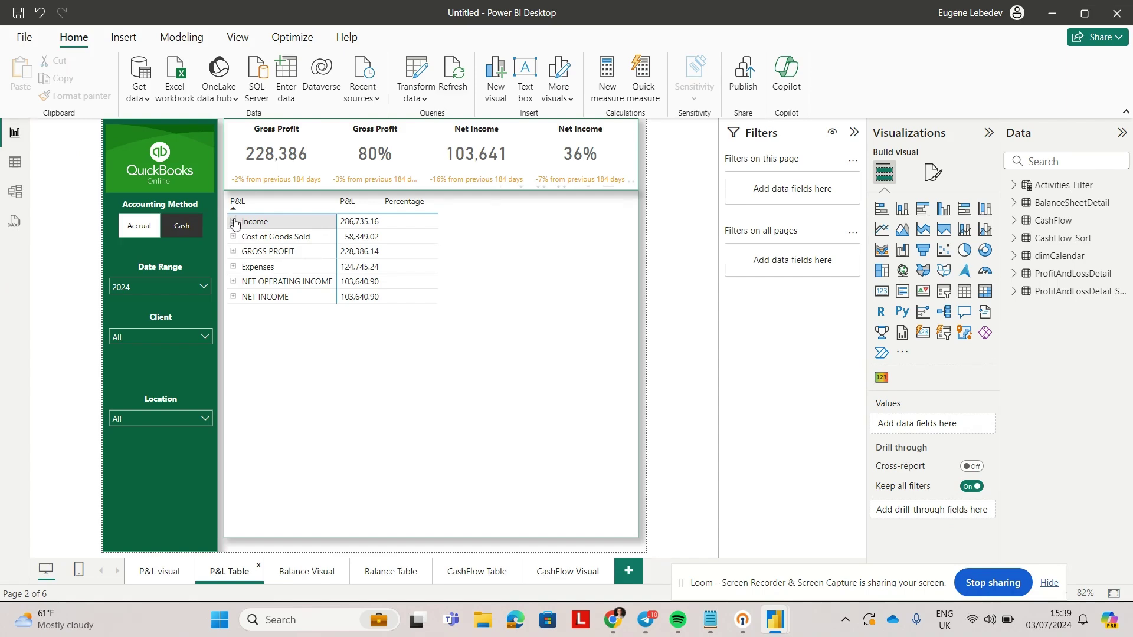
left_click(234, 222)
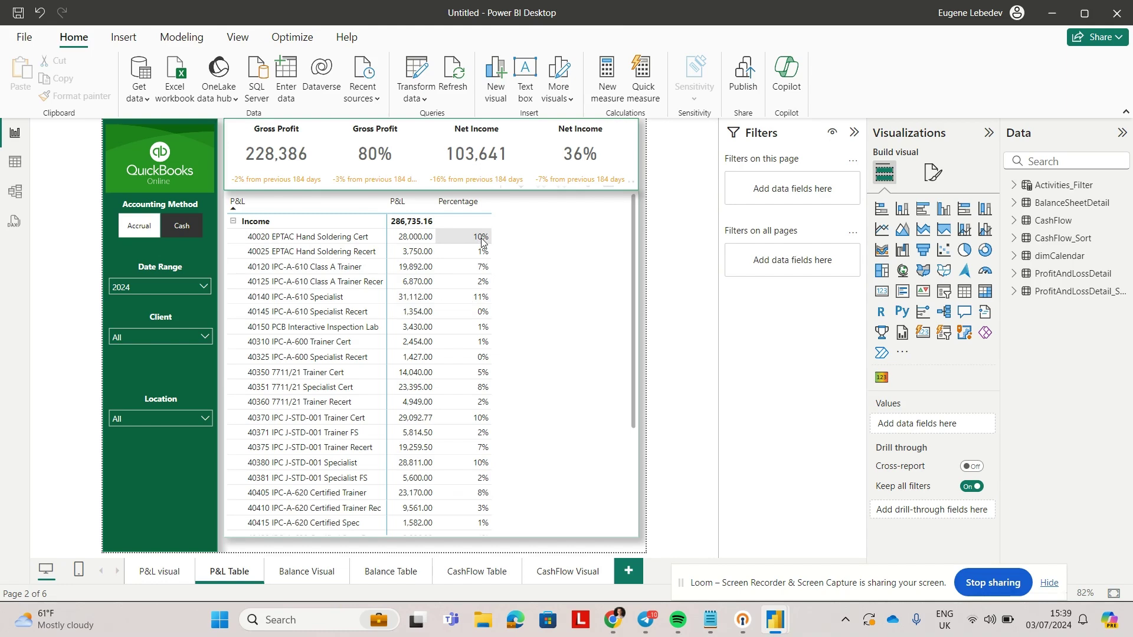
Step: Show the Balance Visual page, then widen and restore the Balance by Equity groups chart
left_click(298, 575)
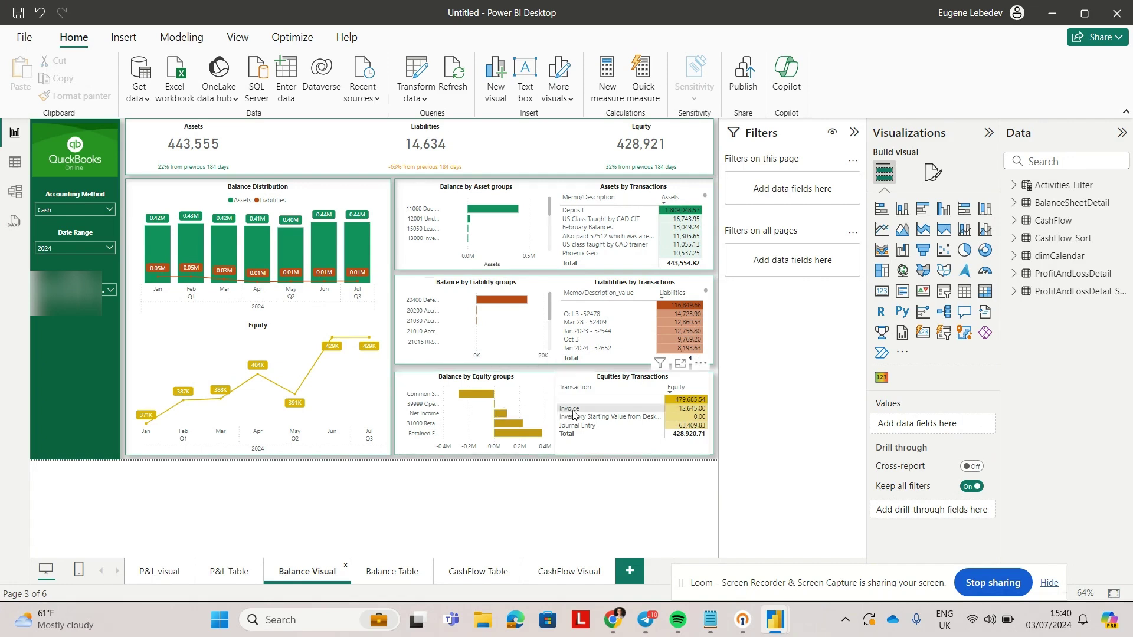
mouse_move(479, 393)
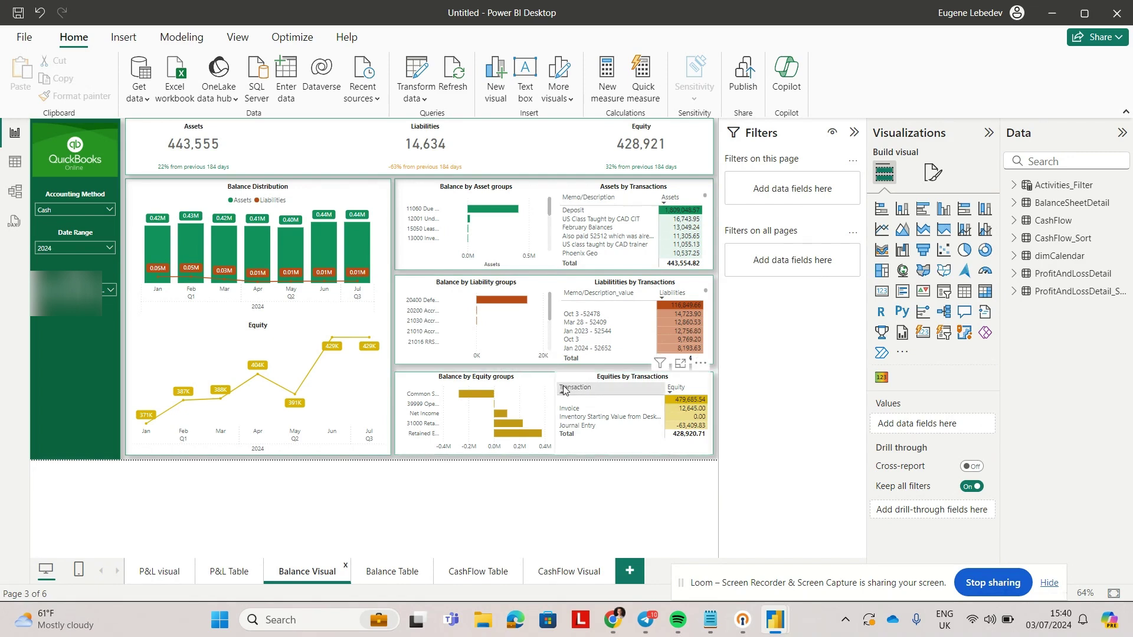
left_click(551, 404)
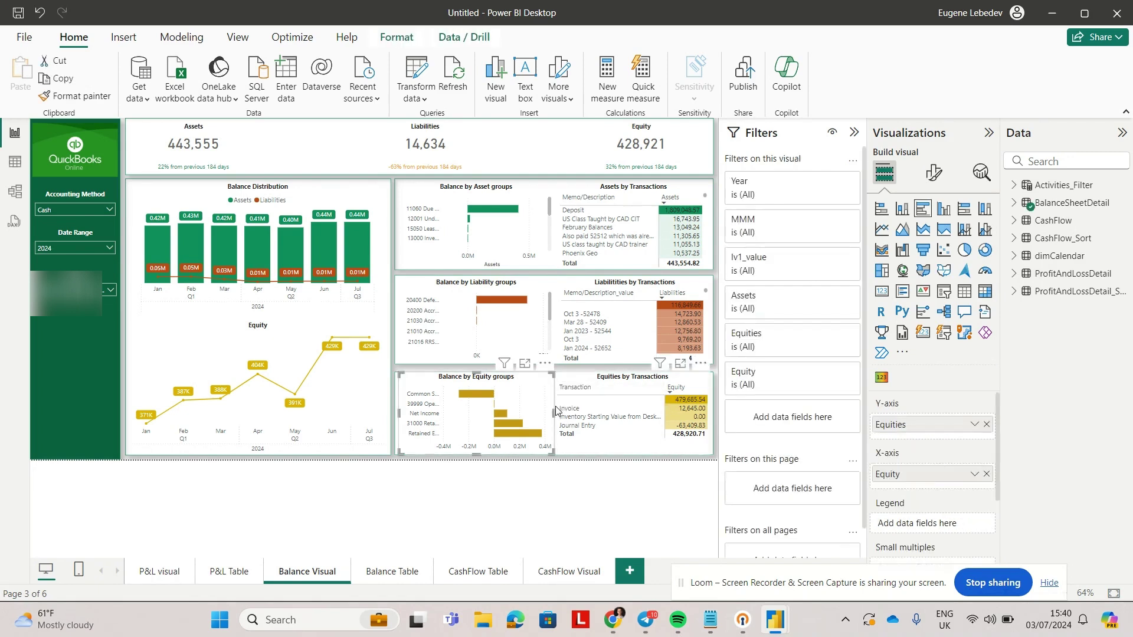
left_click_drag(556, 411, 713, 421)
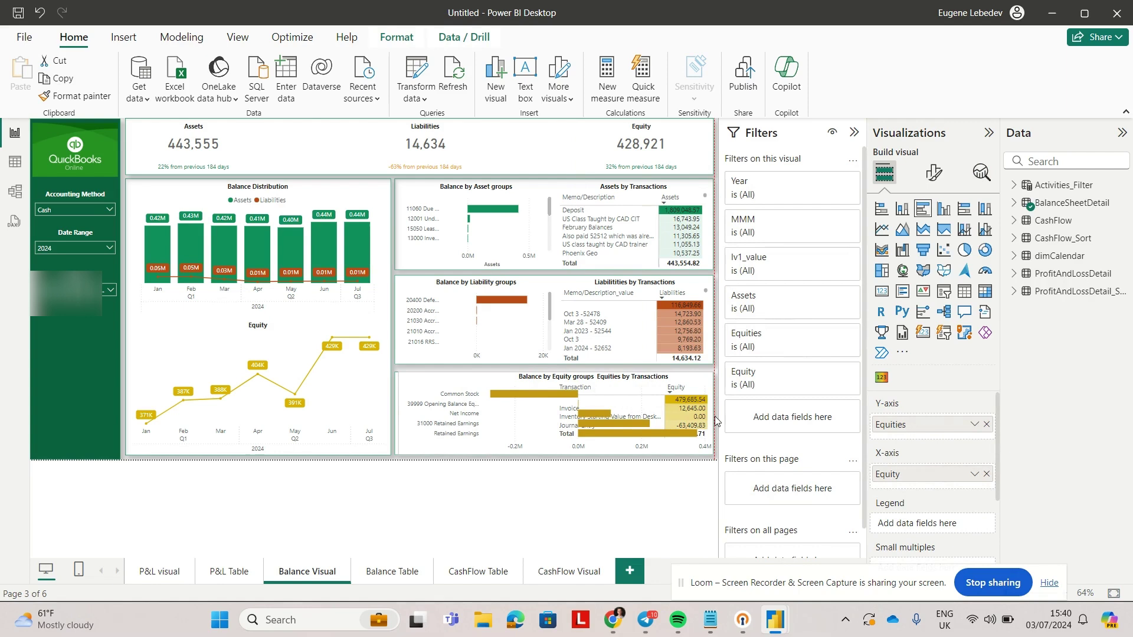
left_click_drag(713, 421, 537, 430)
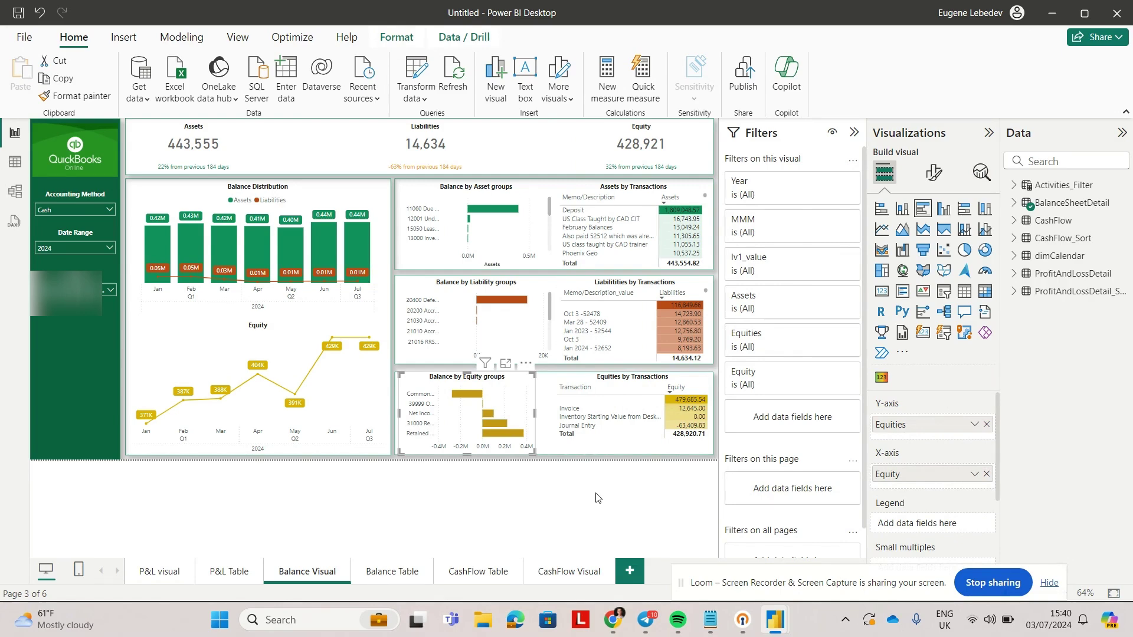
Step: Show the Balance Table page: assets 443,554.82, liabilities 14,634.12, equity 428,920.71
left_click(389, 572)
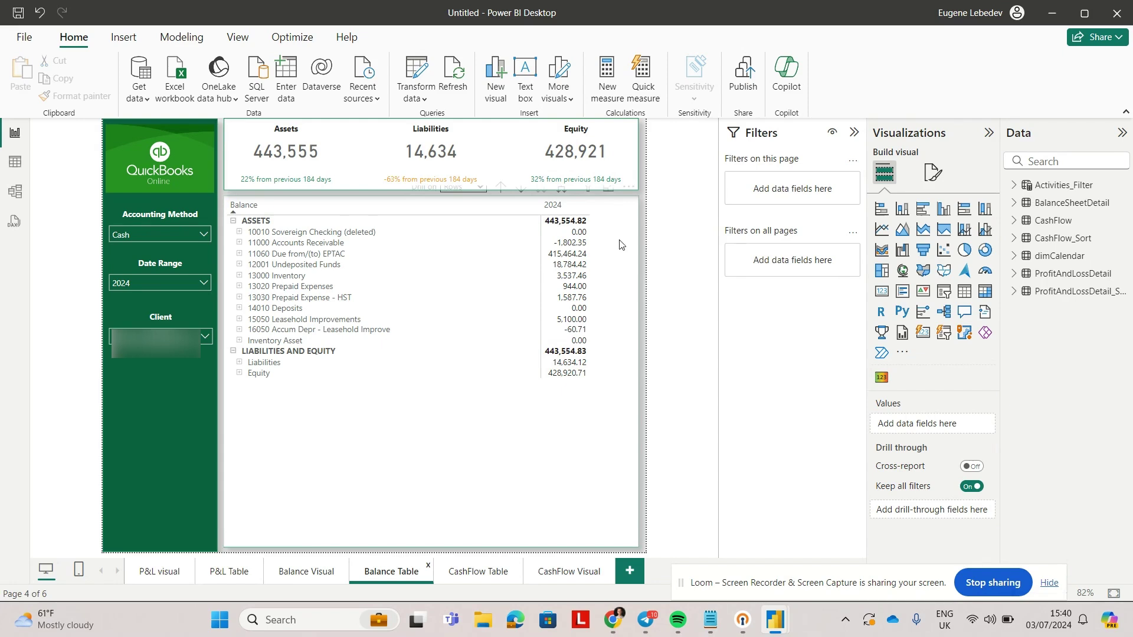
left_click(547, 573)
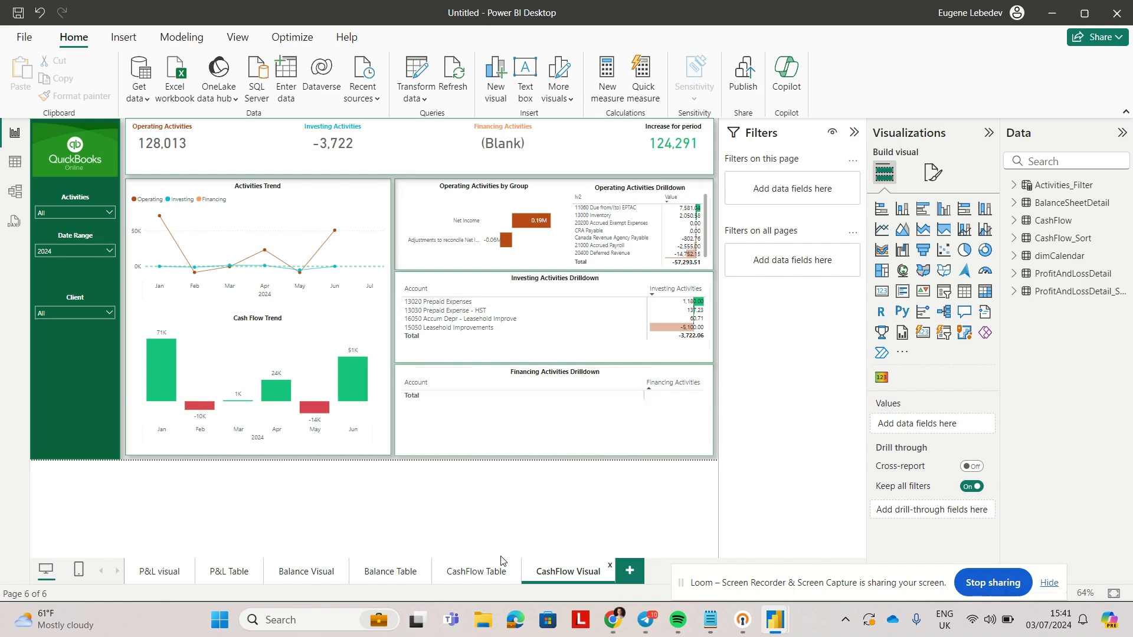
left_click(469, 574)
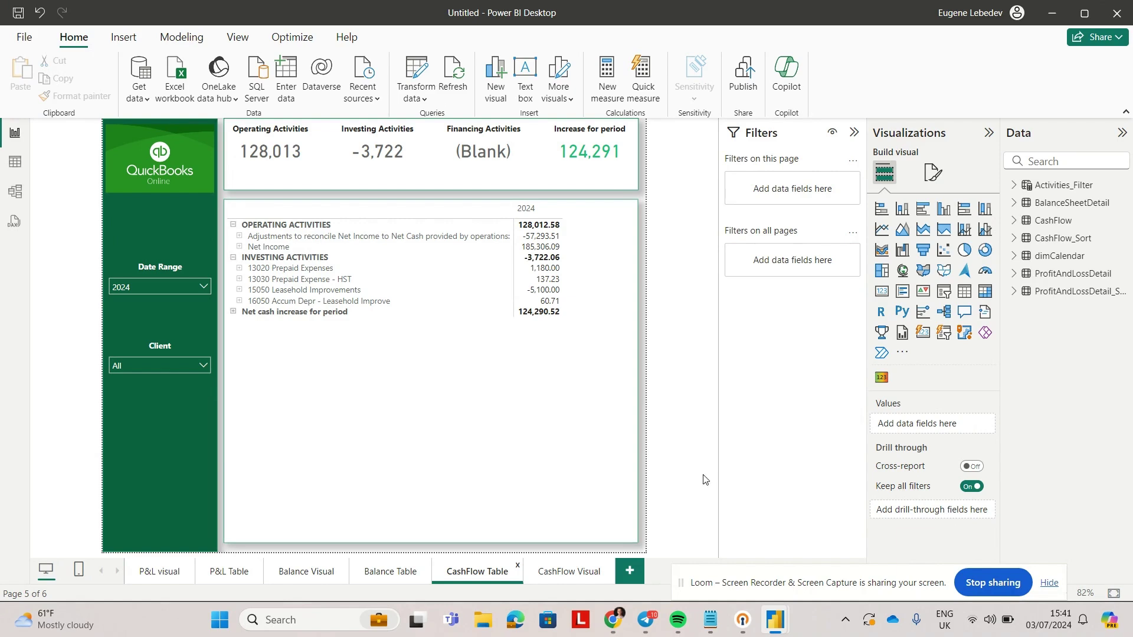
mouse_move(614, 632)
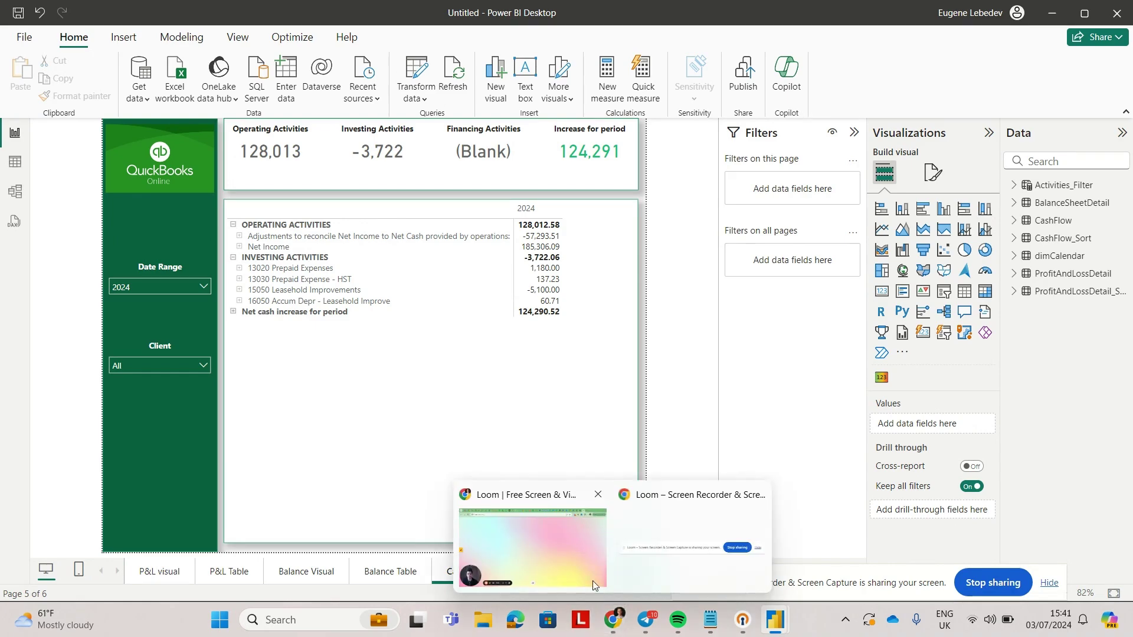
Step: Open the Quickbooks Online Extracted Data Format.xlsx link from the connector listing in a new tab
left_click(526, 542)
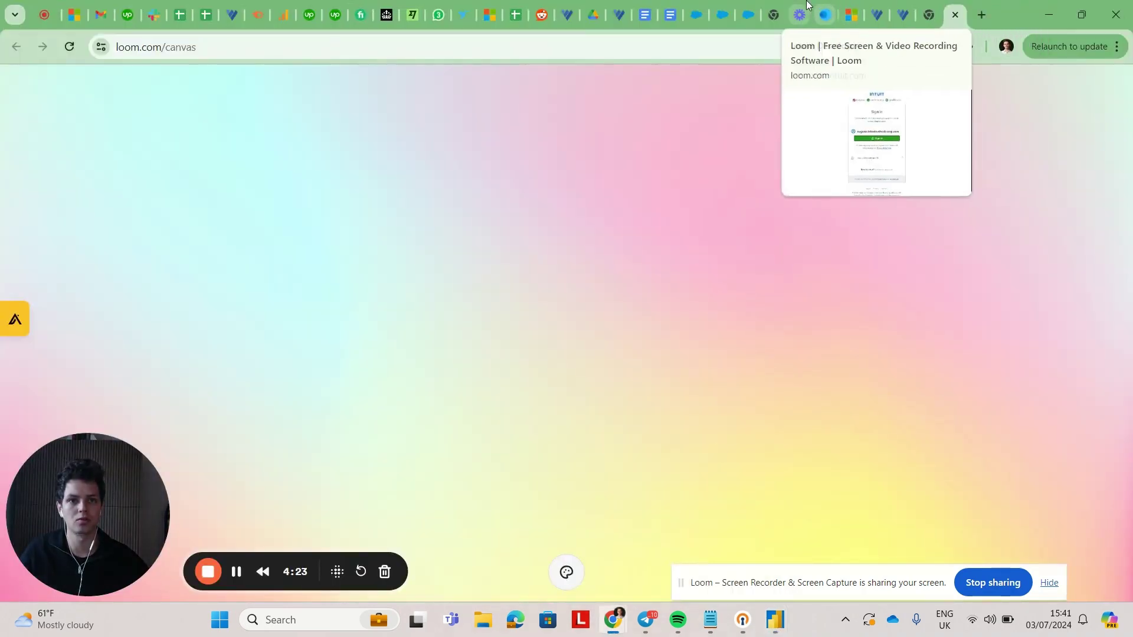
left_click(842, 5)
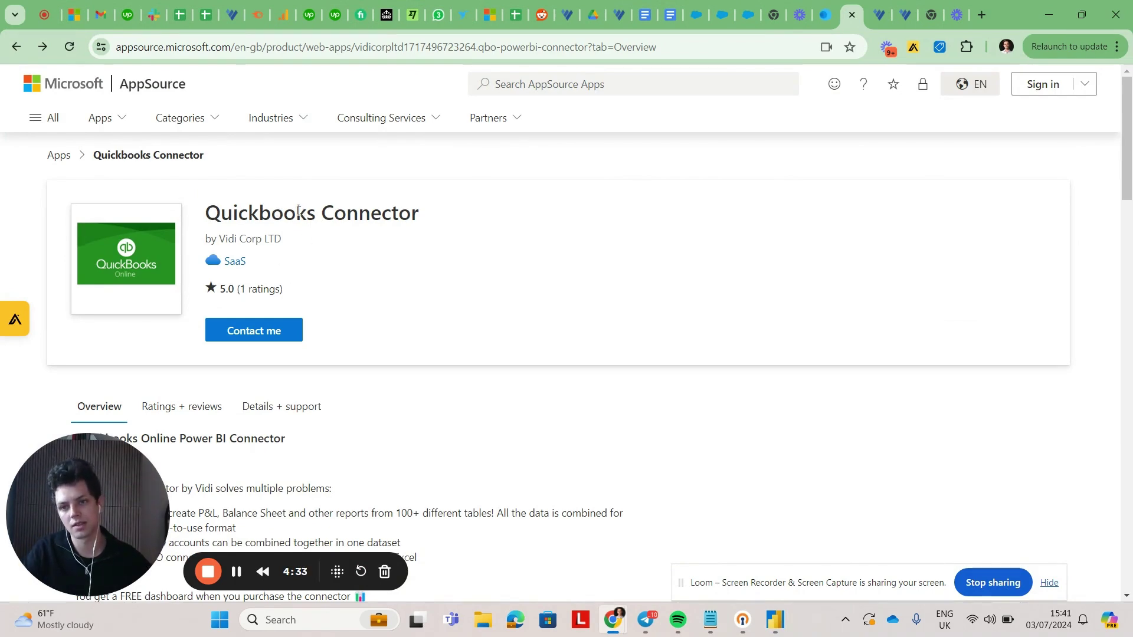
scroll(477, 416, "down", 6)
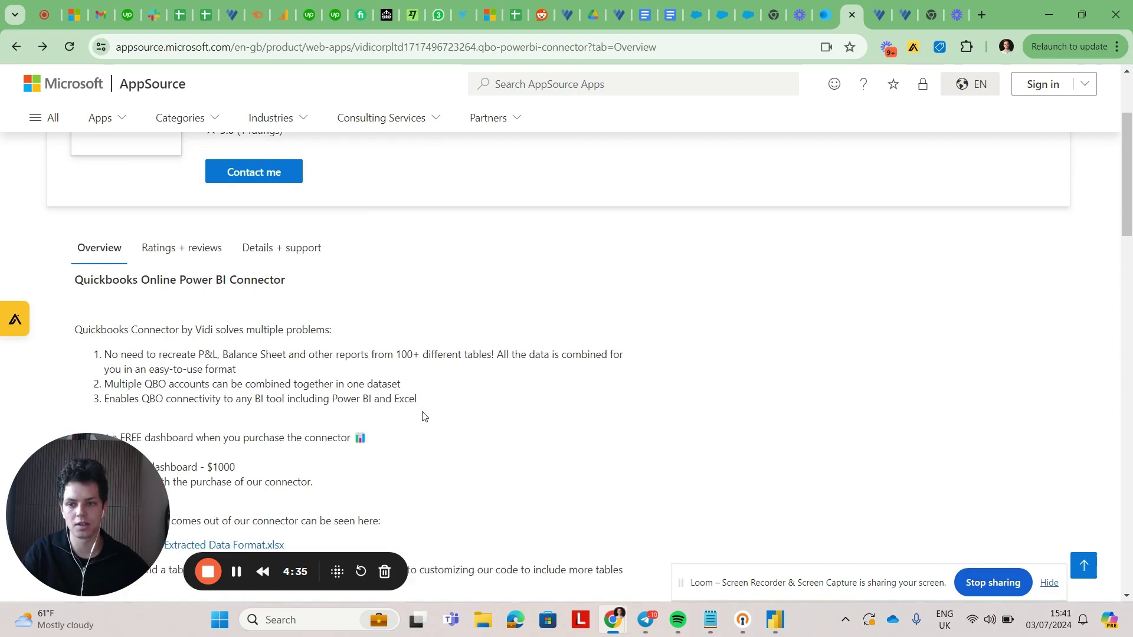
right_click(242, 339)
left_click(313, 338)
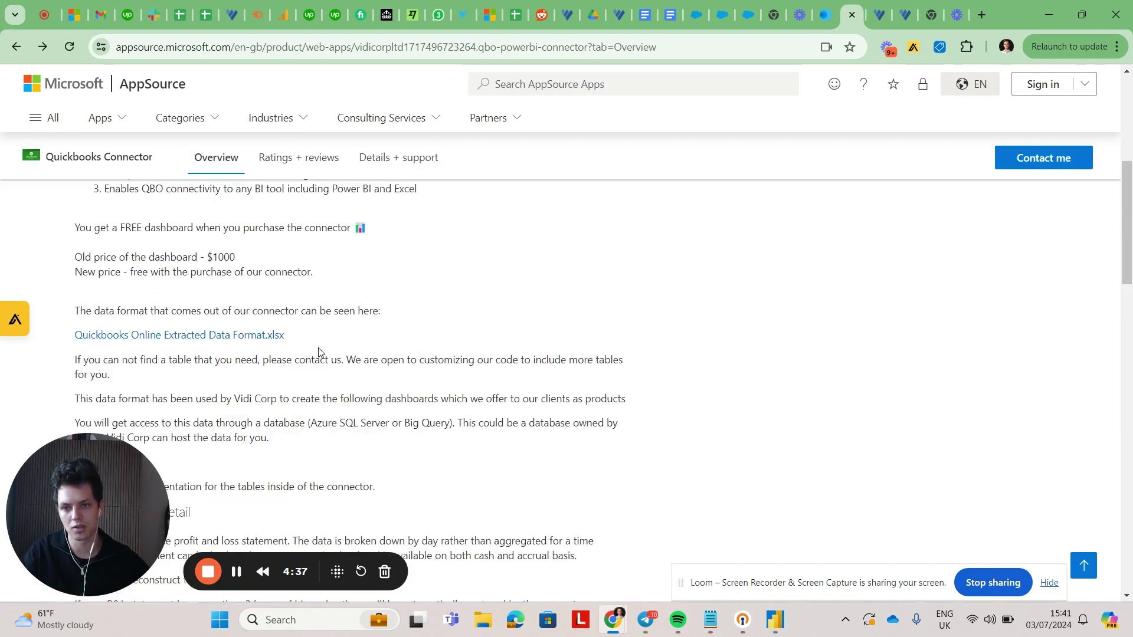
Step: View the data-format spreadsheet's P&L Detail tab with its transaction rows
left_click(850, 10)
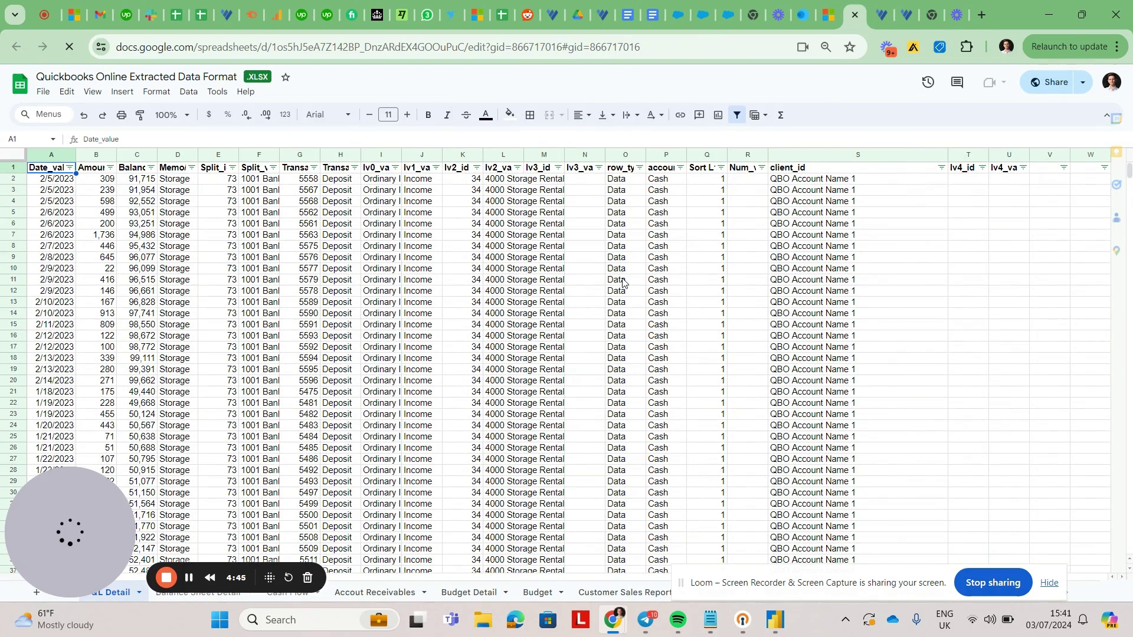
Step: Scroll the Vidi Corp connector page down to the Profit and Loss Detail column descriptions
left_click(886, 5)
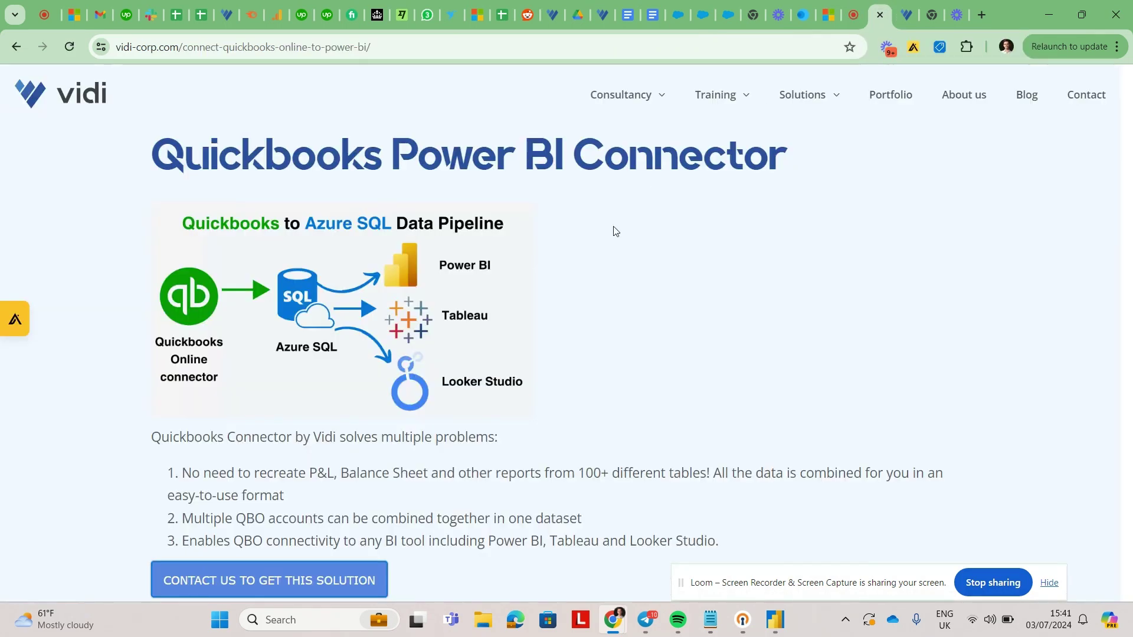
scroll(366, 373, "down", 9)
scroll(363, 372, "down", 10)
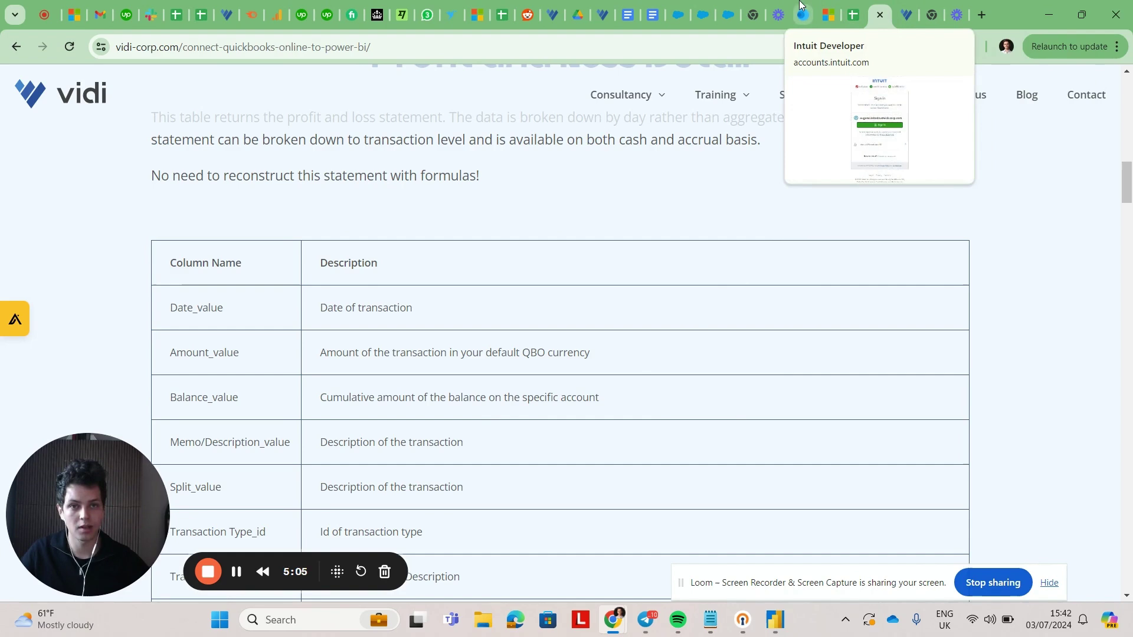
Step: Sign in to Intuit using the saved account and its autofilled password
left_click(784, 10)
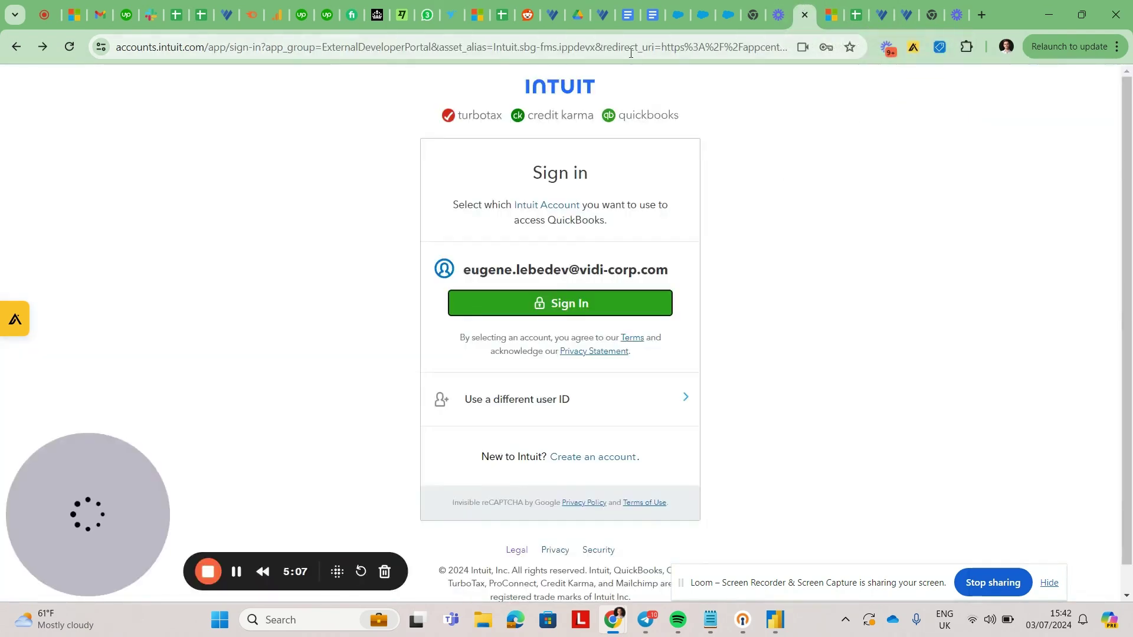
left_click(564, 304)
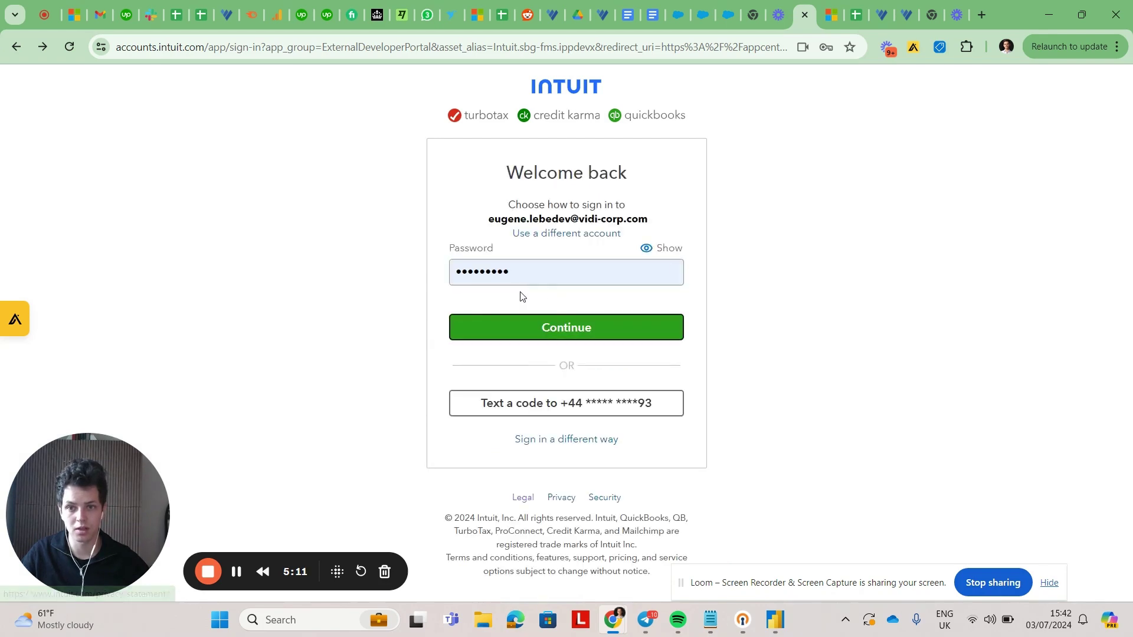
left_click(511, 330)
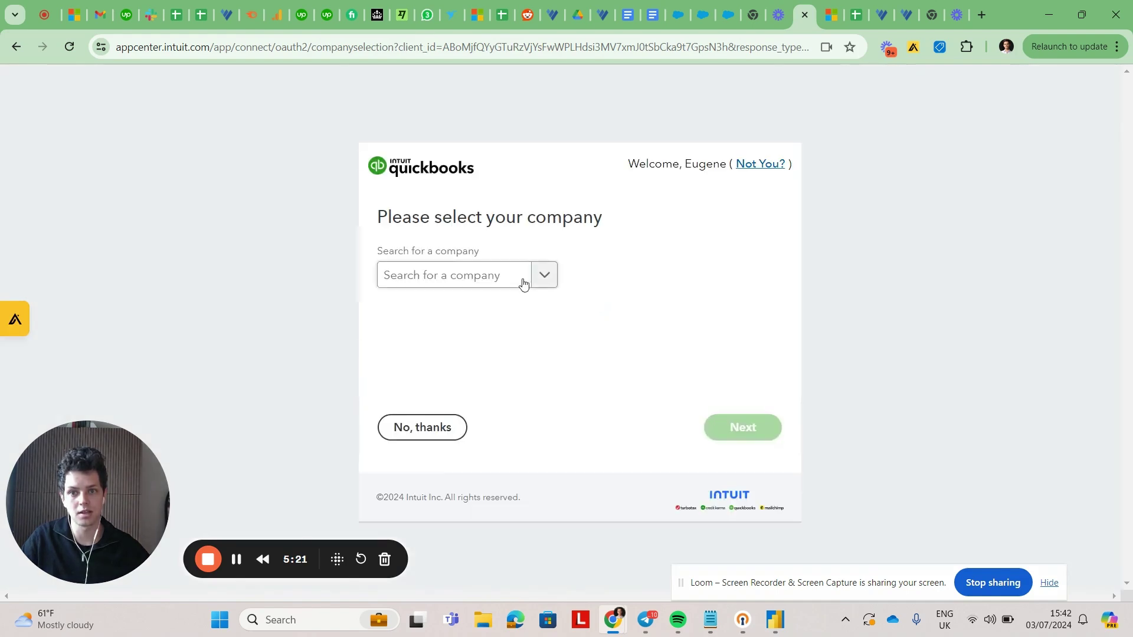
Step: Pick Vidi Corp LTD from the company search dropdown
left_click(524, 276)
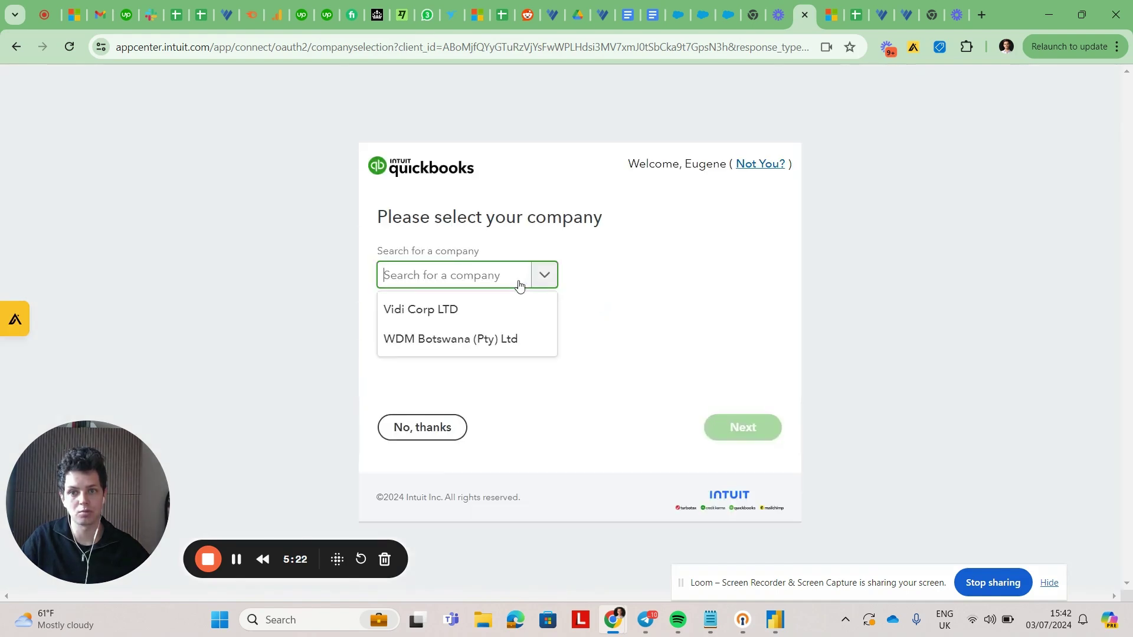
left_click(458, 313)
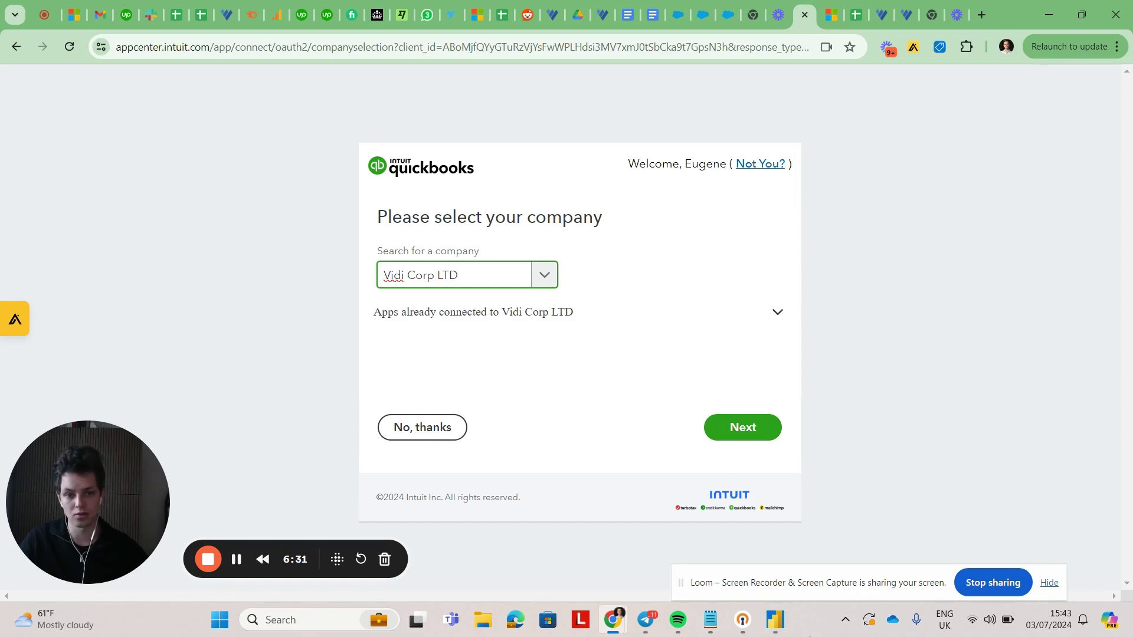
Step: Import QuickbooksPowerBITemplate.pbit from Downloads into the blank report as a Power BI template
mouse_move(776, 621)
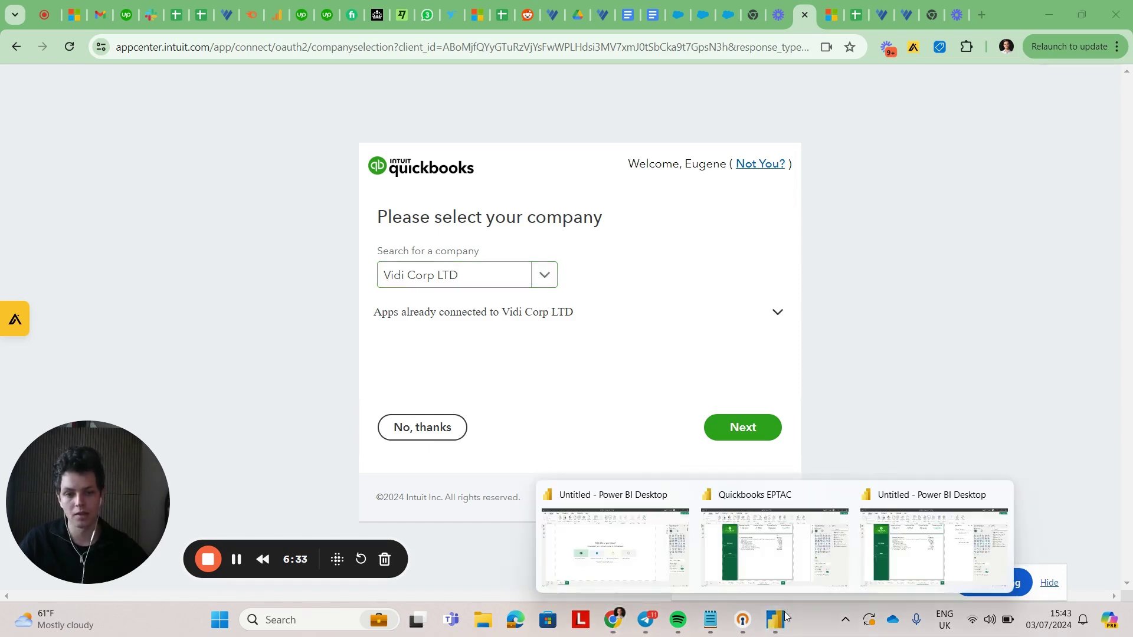
left_click(655, 570)
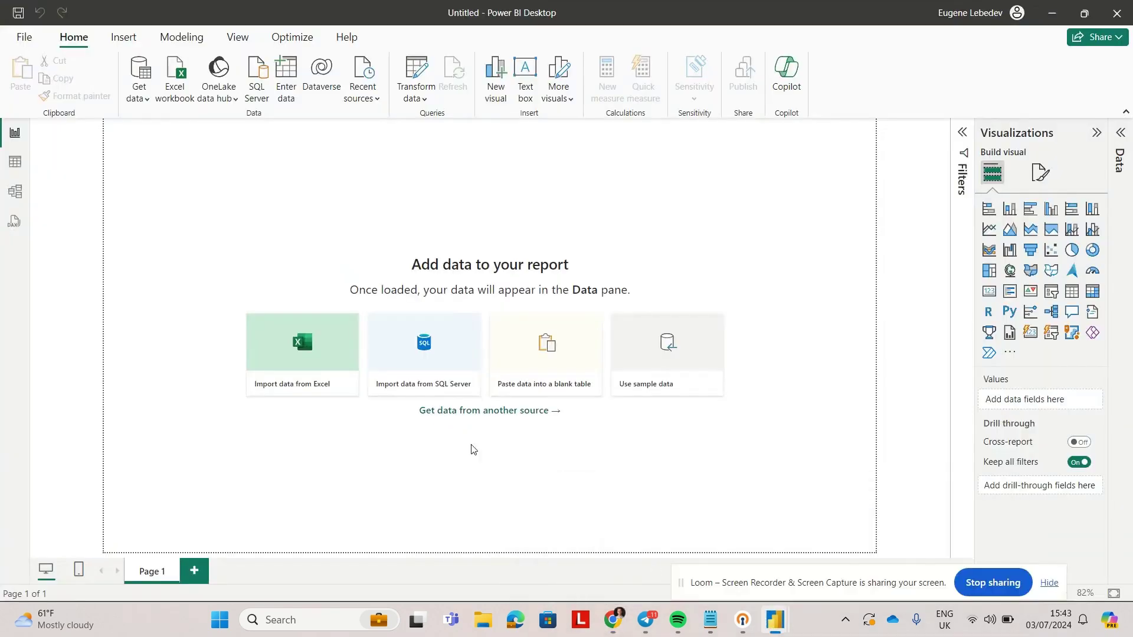
left_click(23, 39)
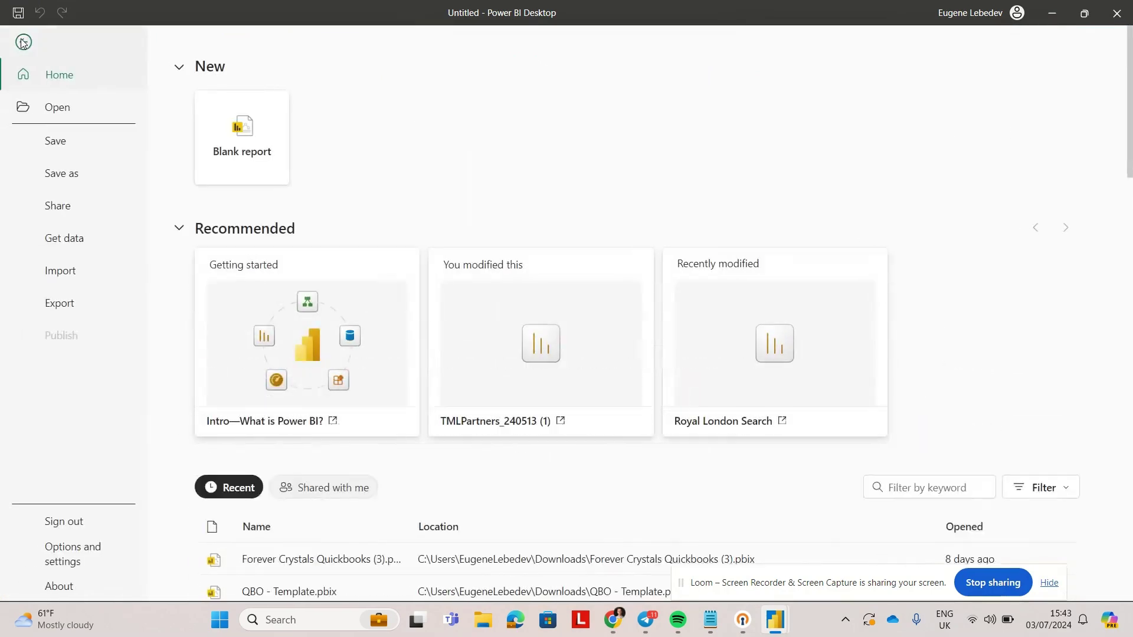
left_click(82, 269)
left_click(247, 125)
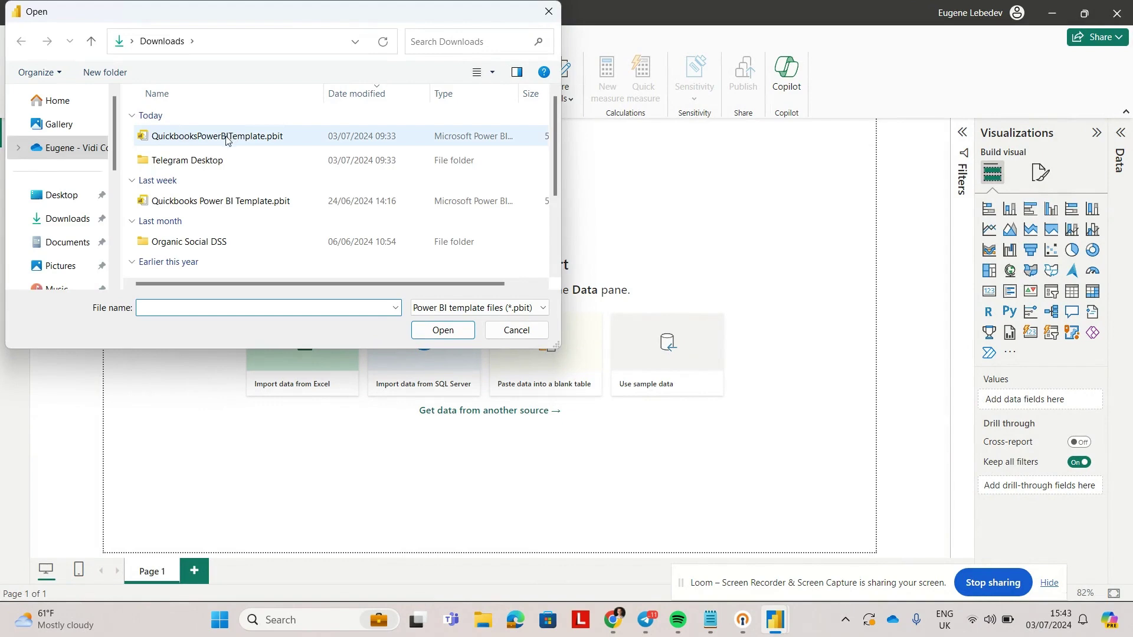
double_click(226, 137)
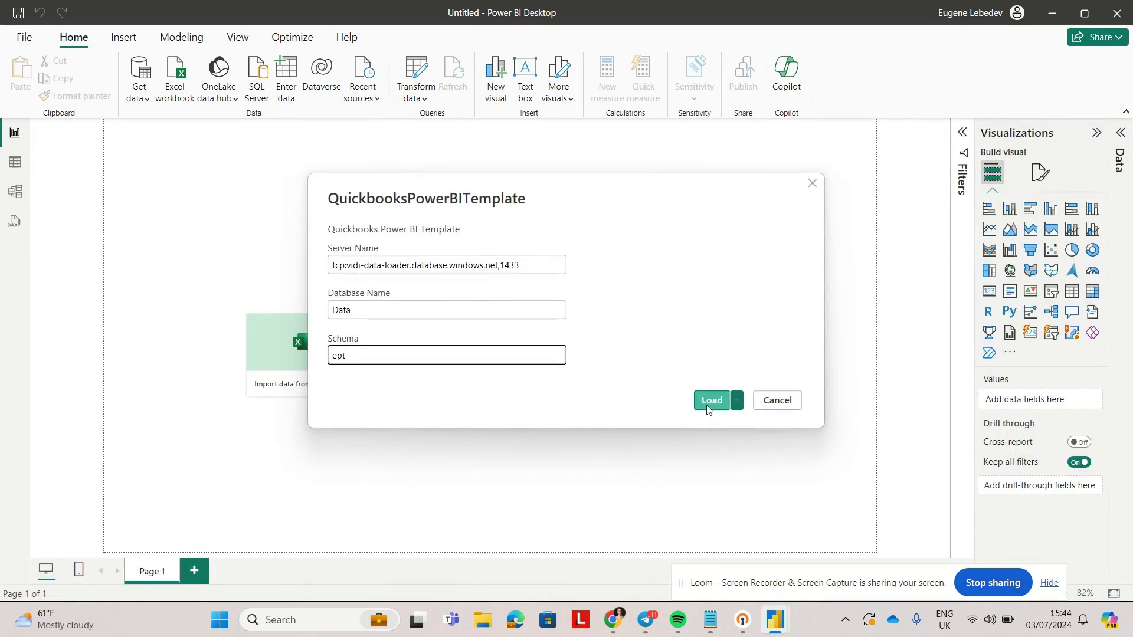
Step: Load the template with server vidi-data-loader, database Data and schema ept
left_click(706, 402)
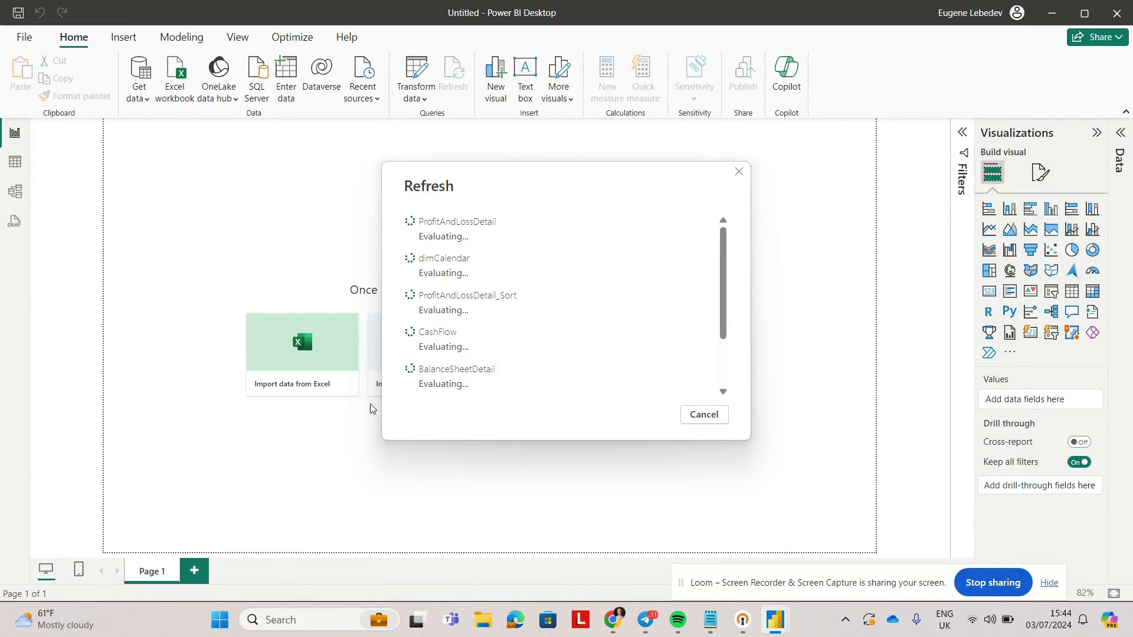